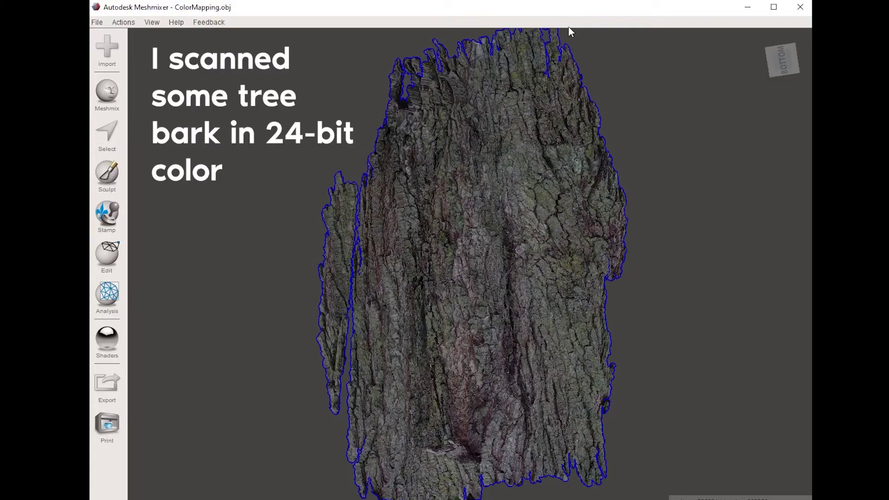
{"action": "right_click_drag", "start_coordinate": [580, 240], "coordinate": [481, 358]}
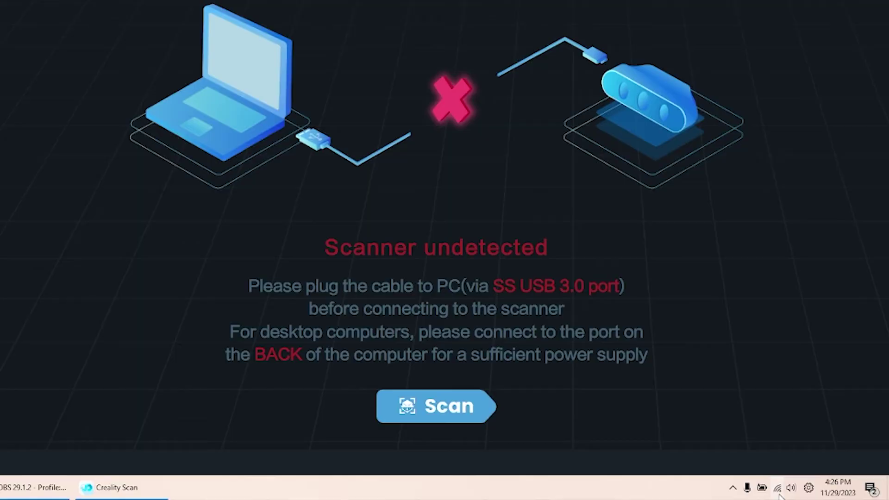
Connect the computer to the scanner's open Wi-Fi network Ferret-02F0DD
{"action": "left_click", "coordinate": [778, 490]}
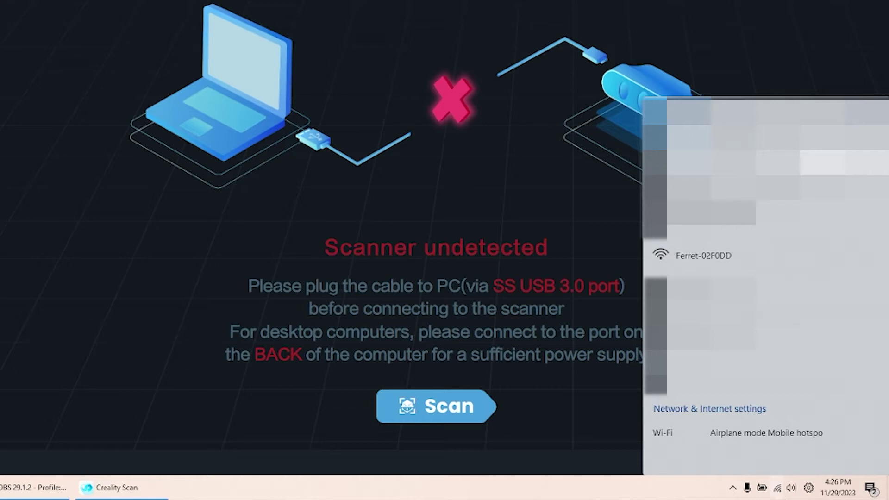
{"action": "left_click", "coordinate": [764, 253]}
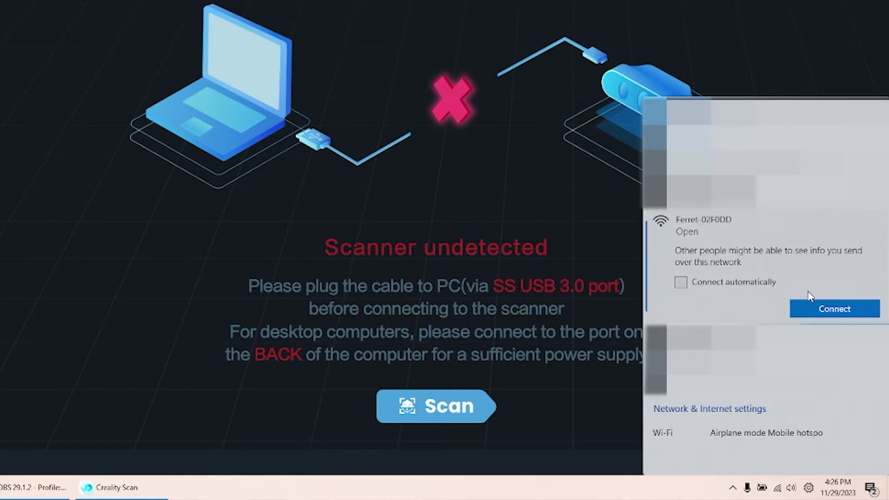
{"action": "left_click", "coordinate": [824, 309]}
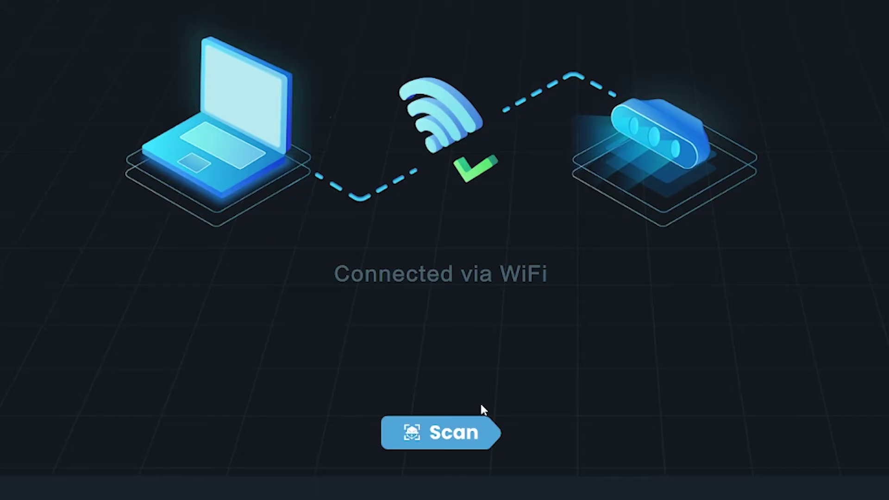
Go to the scan configuration and start a new scan for the project named scan
{"action": "left_click", "coordinate": [480, 421]}
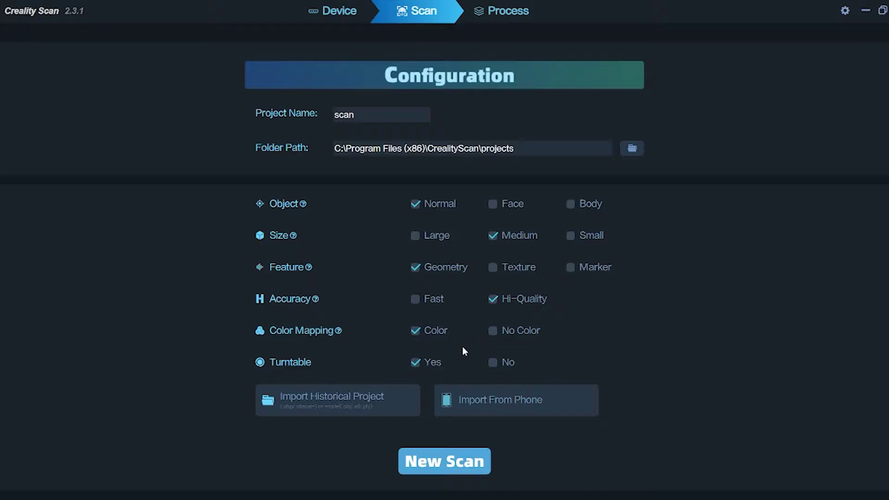
{"action": "left_click", "coordinate": [439, 462]}
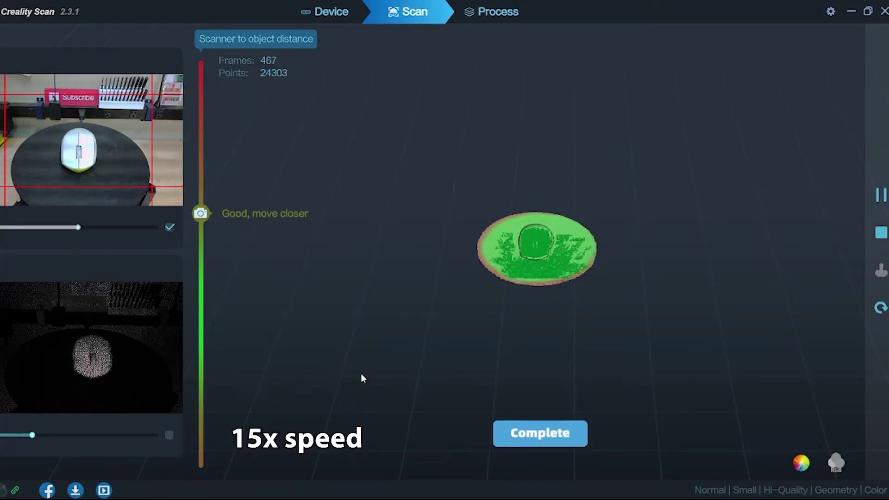
Stop and complete the turntable scan of the computer mouse, and view the processed colour model from different angles
{"action": "left_click", "coordinate": [881, 233]}
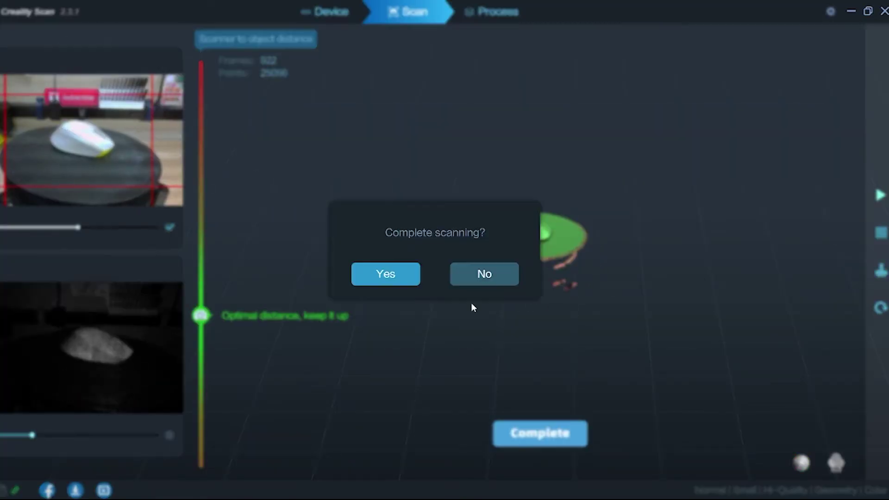
{"action": "left_click", "coordinate": [409, 276]}
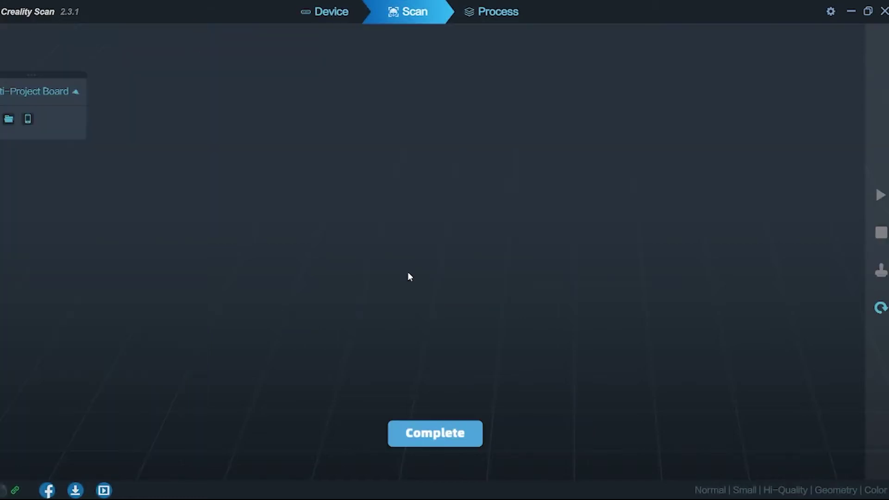
{"action": "left_click", "coordinate": [431, 433]}
{"action": "left_click_drag", "start_coordinate": [652, 181], "coordinate": [623, 193]}
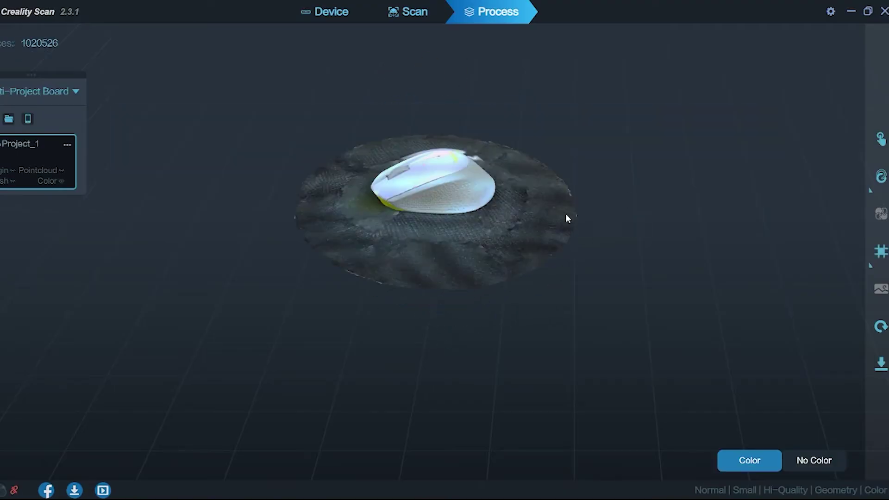
{"action": "left_click_drag", "start_coordinate": [563, 218], "coordinate": [399, 298]}
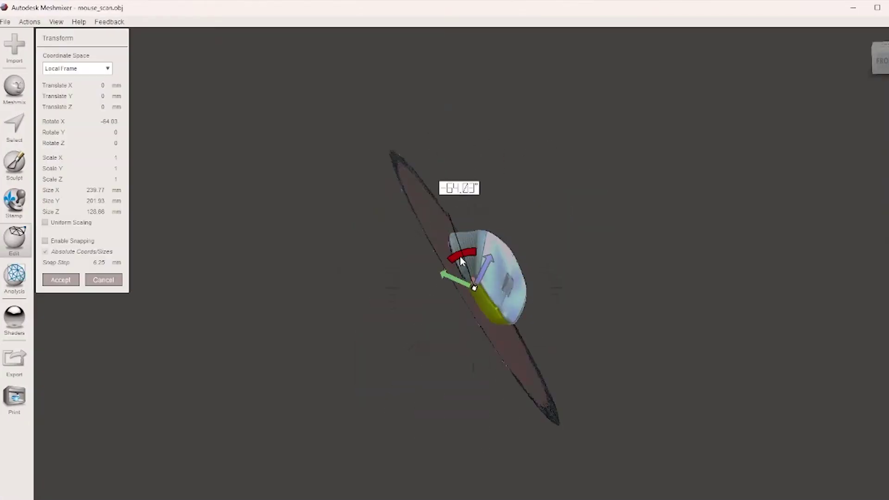
In Meshmixer, rotate the mouse scan about its X axis and lasso the leftover turntable fragment beside the mouse
{"action": "left_click_drag", "start_coordinate": [460, 256], "coordinate": [436, 282]}
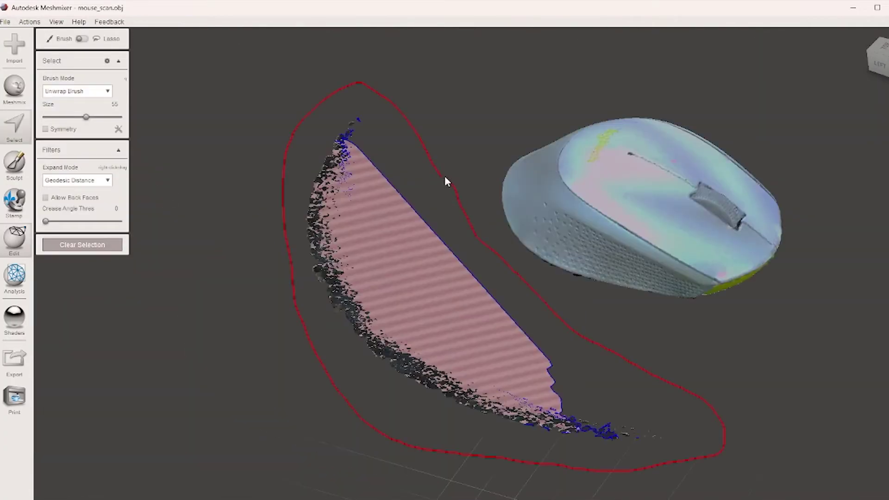
{"action": "left_click_drag", "start_coordinate": [445, 181], "coordinate": [435, 199]}
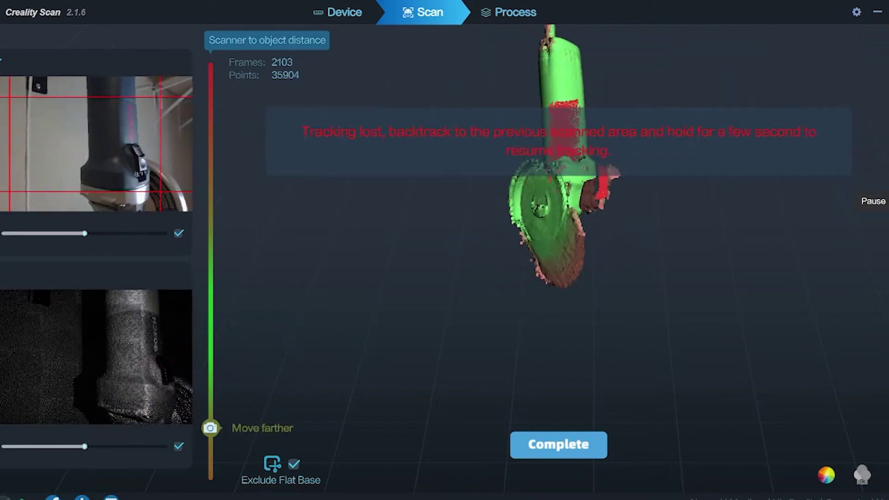
In Creality Scan, capture a new scan of the hanging angle grinder, stop scanning and complete it
{"action": "left_click_drag", "start_coordinate": [400, 286], "coordinate": [440, 246]}
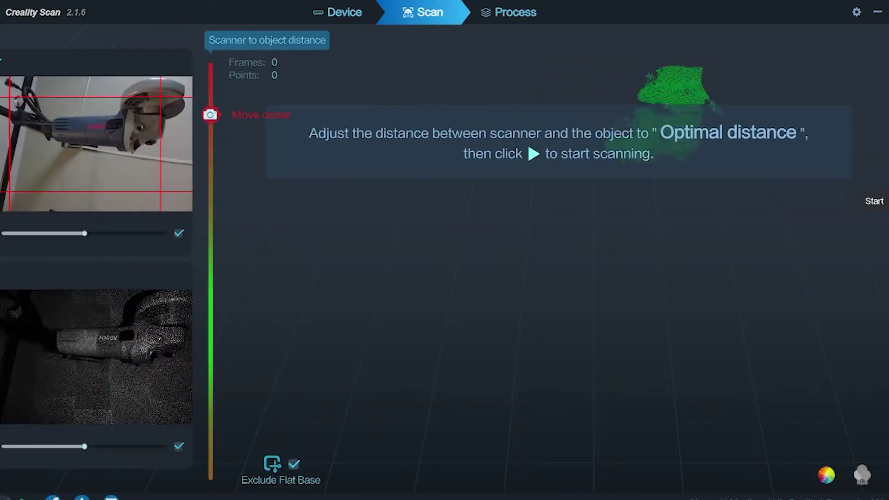
{"action": "key", "text": "space"}
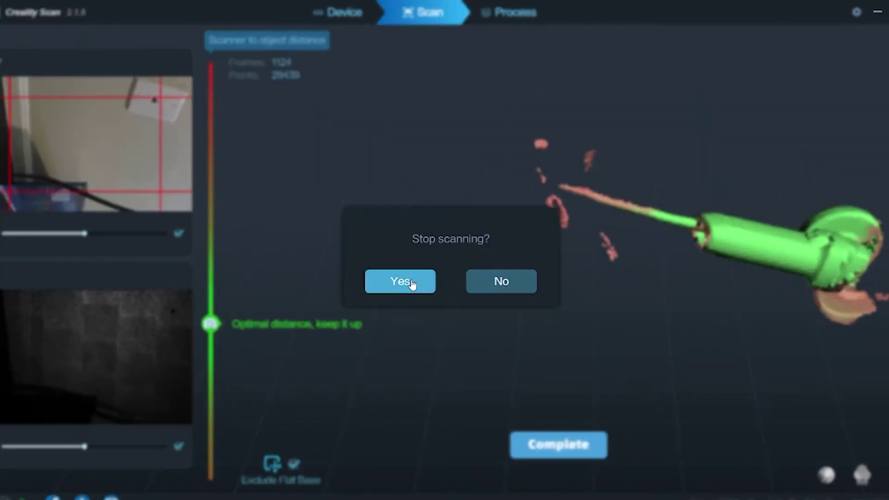
{"action": "left_click", "coordinate": [401, 280]}
{"action": "left_click", "coordinate": [449, 448]}
Process the angle grinder scan automatically with the default parameters
{"action": "left_click", "coordinate": [885, 143]}
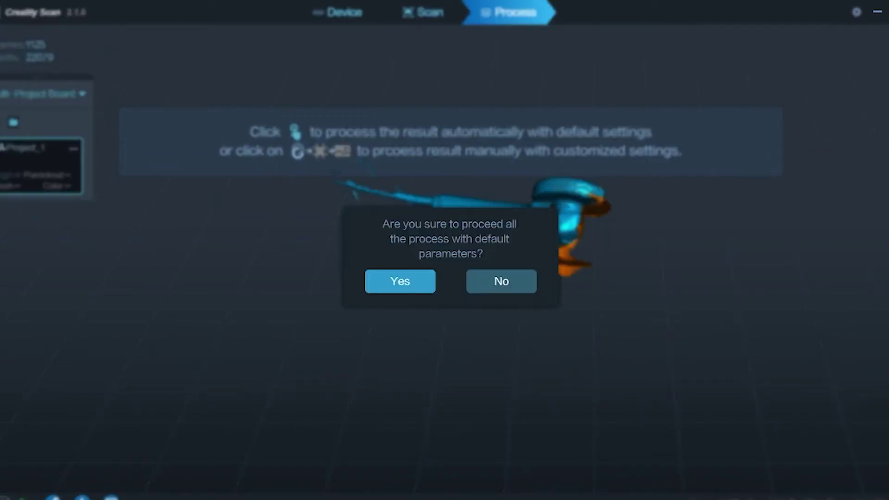
{"action": "left_click", "coordinate": [400, 280]}
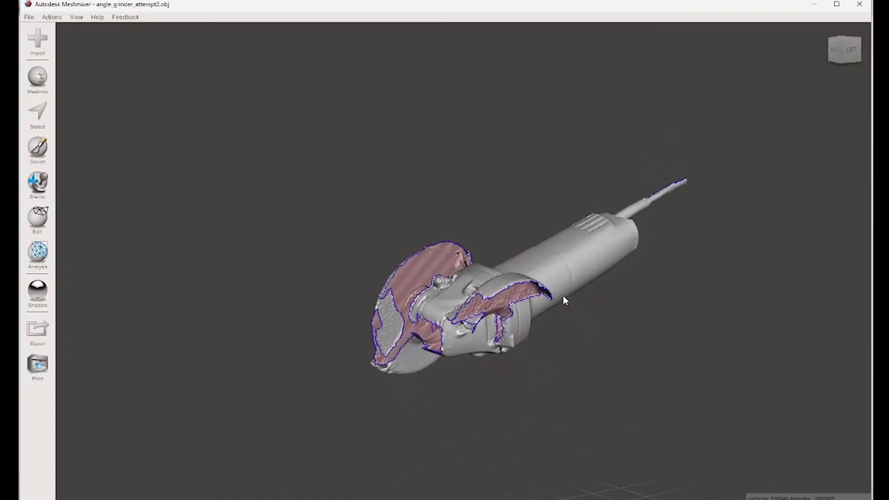
In Meshmixer, lasso the curved fragment protruding from the side of the angle grinder's head and delete it
{"action": "right_click_drag", "start_coordinate": [562, 296], "coordinate": [536, 284]}
{"action": "scroll", "coordinate": [535, 283], "scroll_direction": "up", "scroll_amount": 5}
{"action": "scroll", "coordinate": [482, 268], "scroll_direction": "up", "scroll_amount": 2}
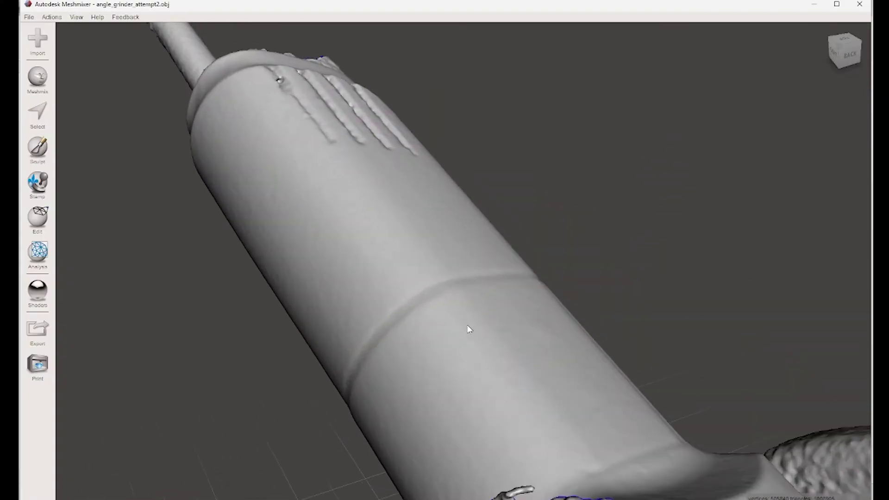
{"action": "scroll", "coordinate": [444, 345], "scroll_direction": "down", "scroll_amount": 2}
{"action": "right_click_drag", "start_coordinate": [446, 345], "coordinate": [518, 324]}
{"action": "middle_click_drag", "start_coordinate": [518, 324], "coordinate": [380, 221]}
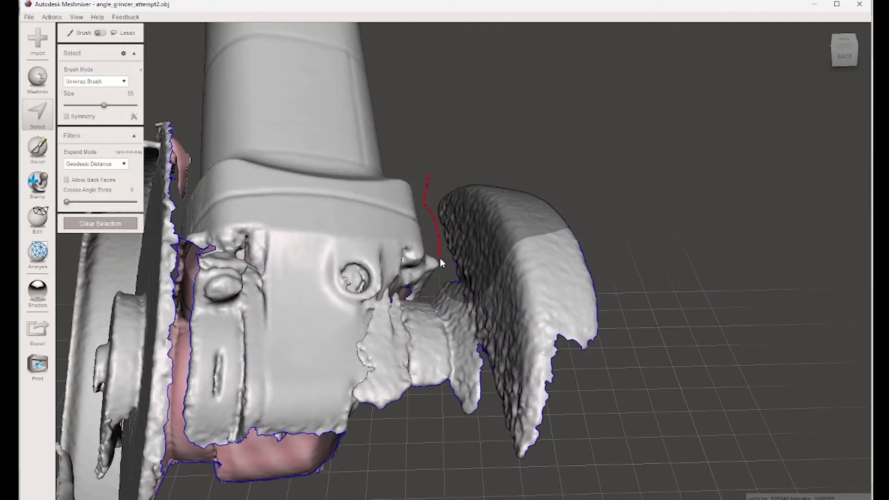
{"action": "left_click_drag", "start_coordinate": [498, 159], "coordinate": [505, 153]}
{"action": "key", "text": "Delete"}
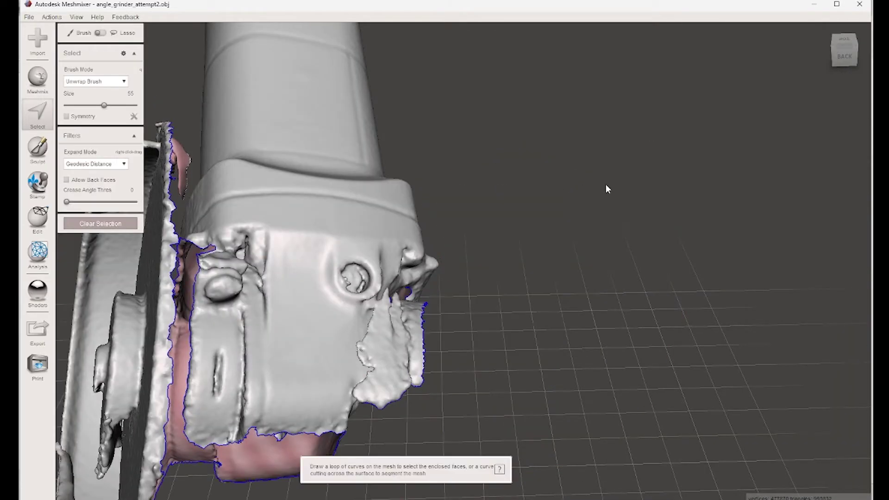
Lasso and cut away the outer lip of the grinder's blade guard, and separate the mesh into shells
{"action": "left_click_drag", "start_coordinate": [607, 186], "coordinate": [319, 295], "text": "alt"}
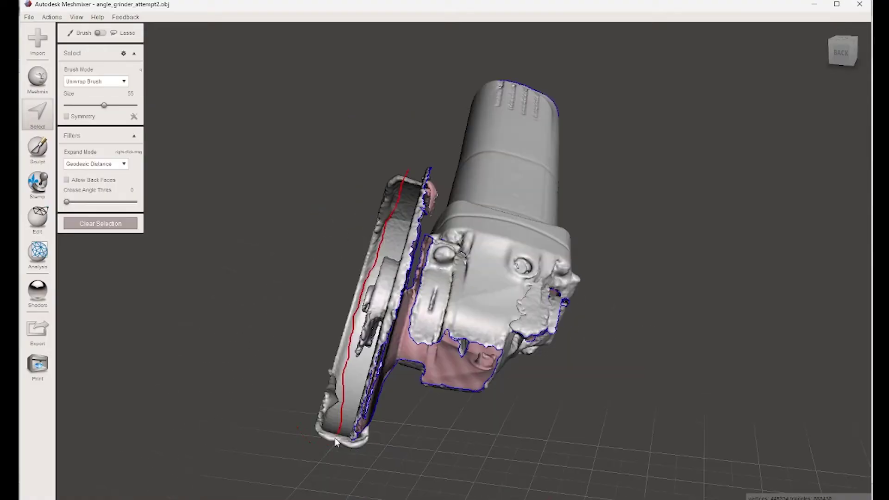
{"action": "mouse_move", "coordinate": [305, 429]}
{"action": "left_mouse_down"}
{"action": "mouse_move", "coordinate": [392, 155]}
{"action": "mouse_move", "coordinate": [425, 171]}
{"action": "left_mouse_up"}
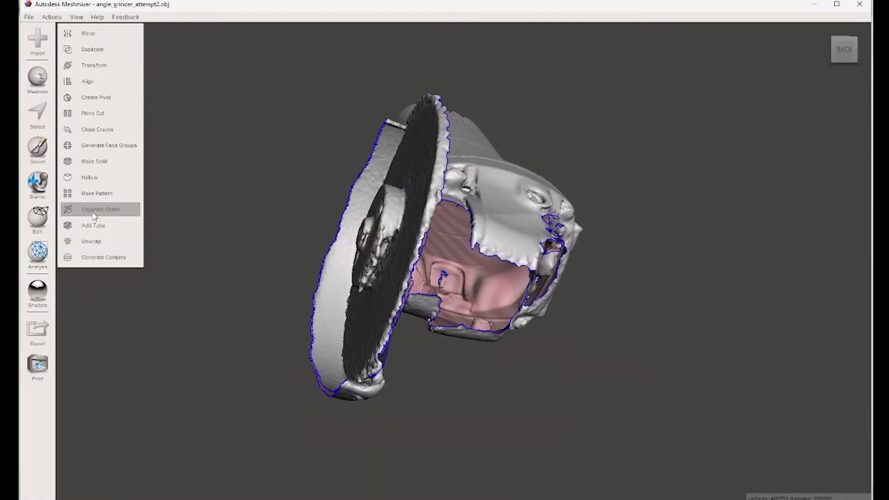
{"action": "left_click", "coordinate": [133, 204]}
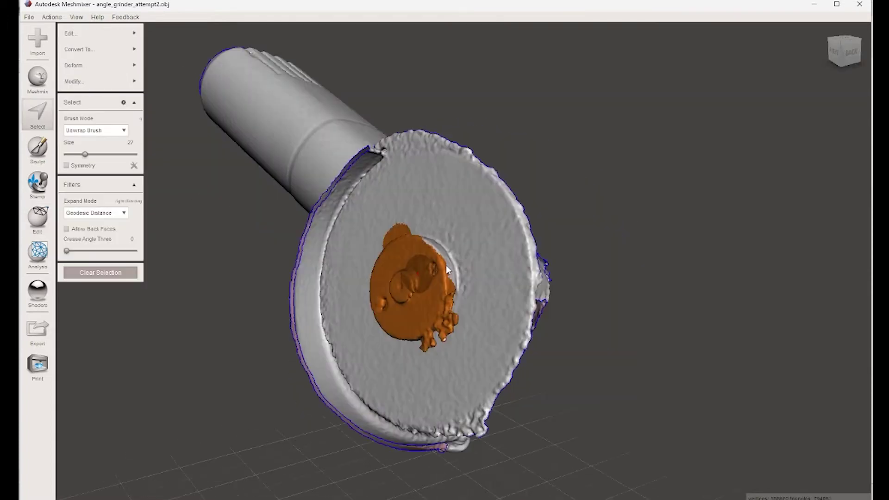
Brush-select the raised nut and surrounding ring at the centre of the grinding disc, and erase and fill that area
{"action": "mouse_move", "coordinate": [417, 236]}
{"action": "right_mouse_down"}
{"action": "mouse_move", "coordinate": [349, 243]}
{"action": "mouse_move", "coordinate": [398, 223]}
{"action": "mouse_move", "coordinate": [385, 223]}
{"action": "mouse_move", "coordinate": [554, 197]}
{"action": "mouse_move", "coordinate": [512, 261]}
{"action": "mouse_move", "coordinate": [434, 235]}
{"action": "right_mouse_up"}
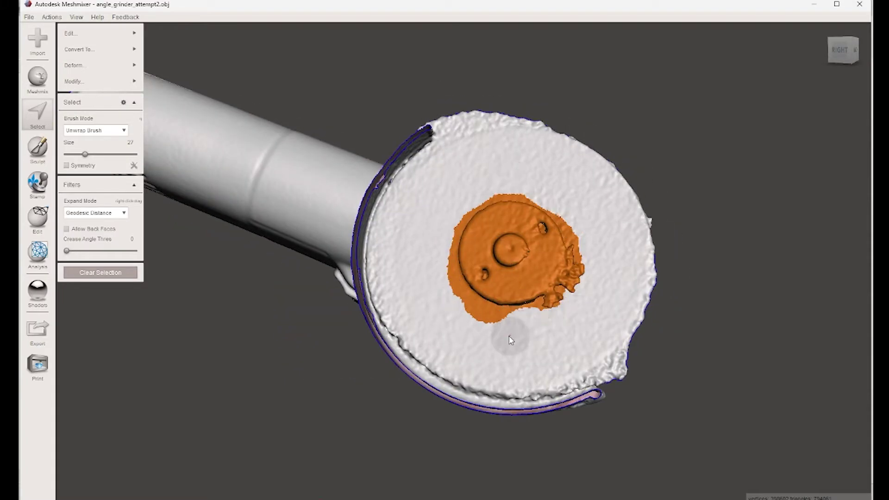
{"action": "right_click_drag", "start_coordinate": [534, 242], "coordinate": [525, 259]}
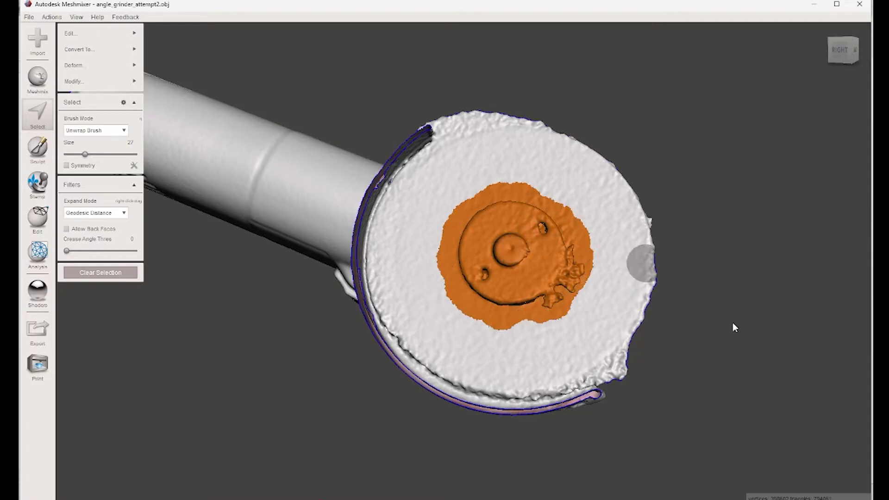
{"action": "key", "text": "f"}
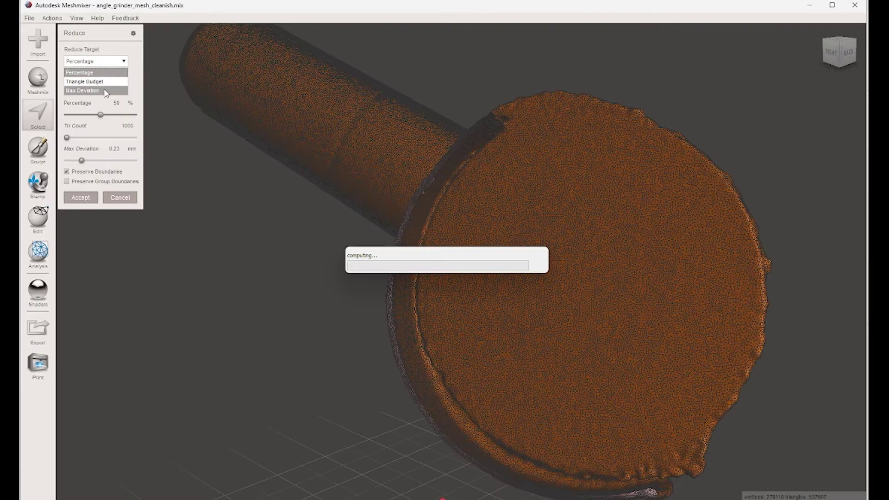
Reduce the grinder mesh with a Max Deviation target of 0.23 mm, and place a pivot on the disc's central face
{"action": "left_click", "coordinate": [105, 91]}
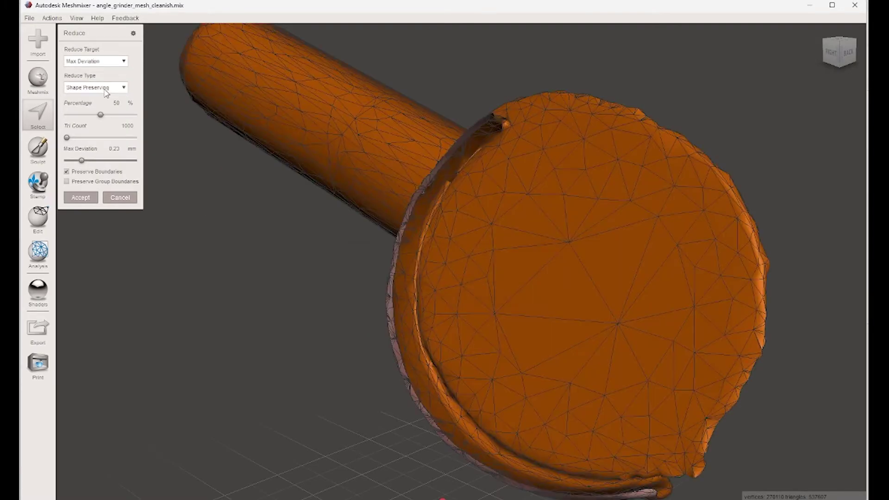
{"action": "right_click_drag", "start_coordinate": [352, 297], "coordinate": [289, 347]}
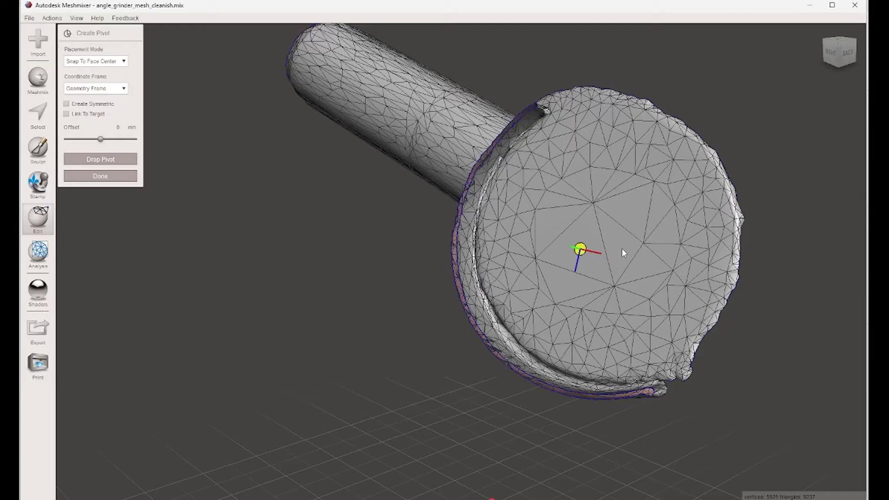
{"action": "right_click_drag", "start_coordinate": [613, 251], "coordinate": [559, 254]}
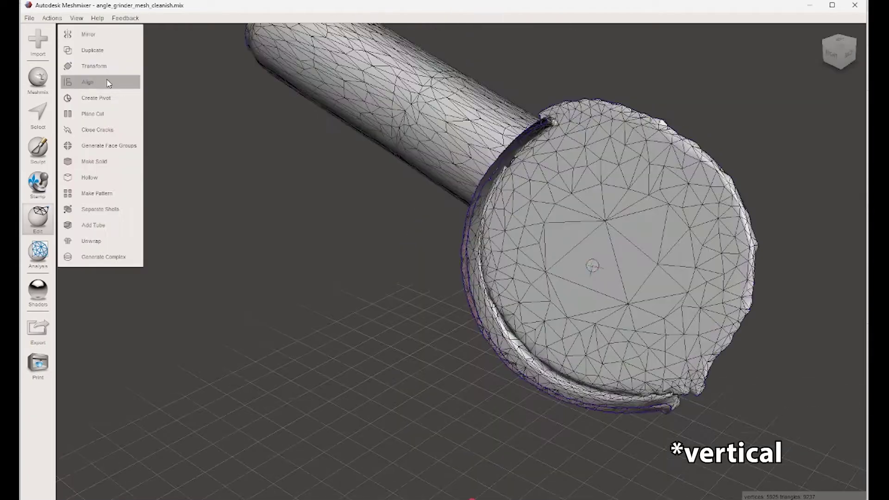
Align the grinder mesh to World Origin / Y-up using Translate and Rotate, and rotate it to straighten the grinder's body
{"action": "left_click", "coordinate": [88, 81]}
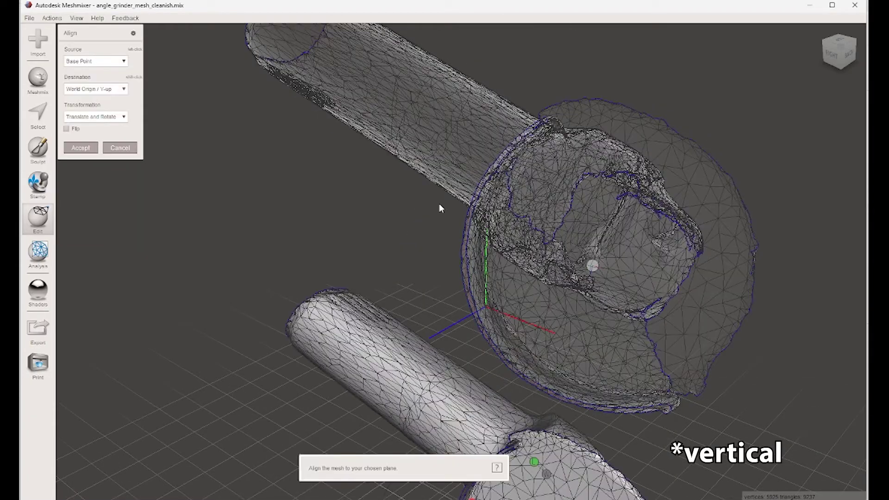
{"action": "right_click_drag", "start_coordinate": [526, 271], "coordinate": [416, 176]}
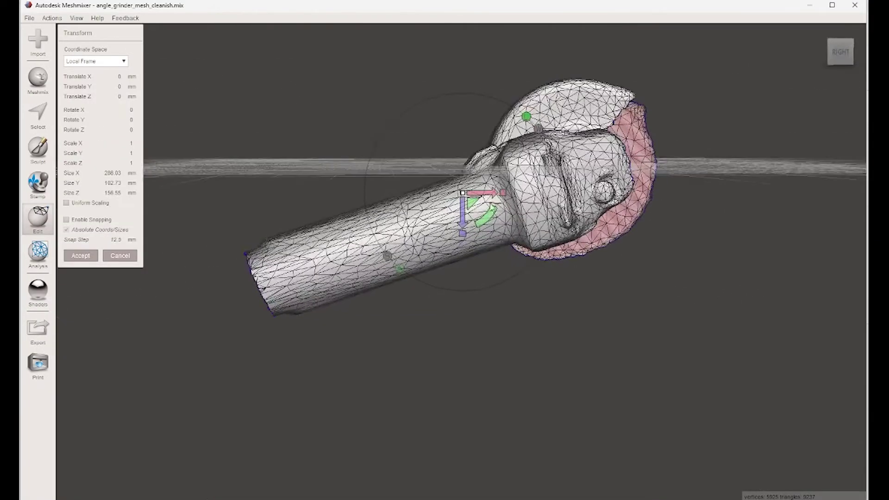
{"action": "left_click_drag", "start_coordinate": [492, 221], "coordinate": [478, 217]}
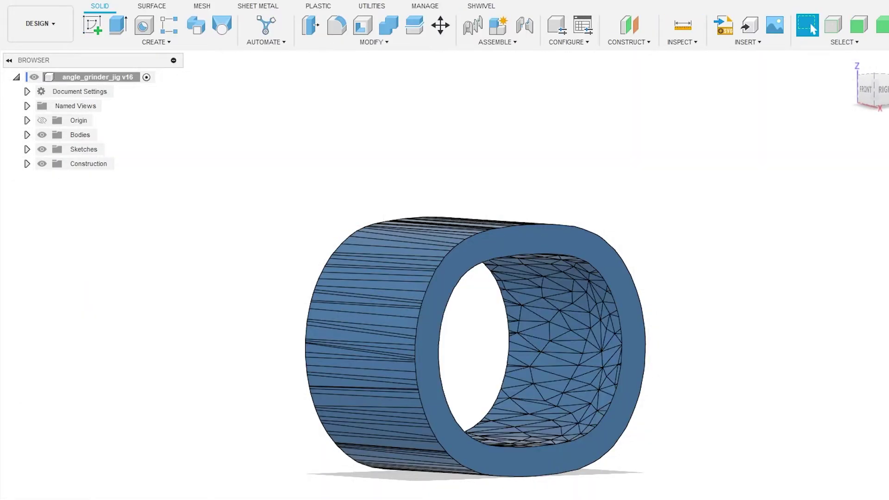
Switch to Fusion 360 and examine the grinder clamp, the 2x4 mount base and the assembled scan from several sides
{"action": "middle_click_drag", "start_coordinate": [366, 498], "coordinate": [305, 491], "text": "shift"}
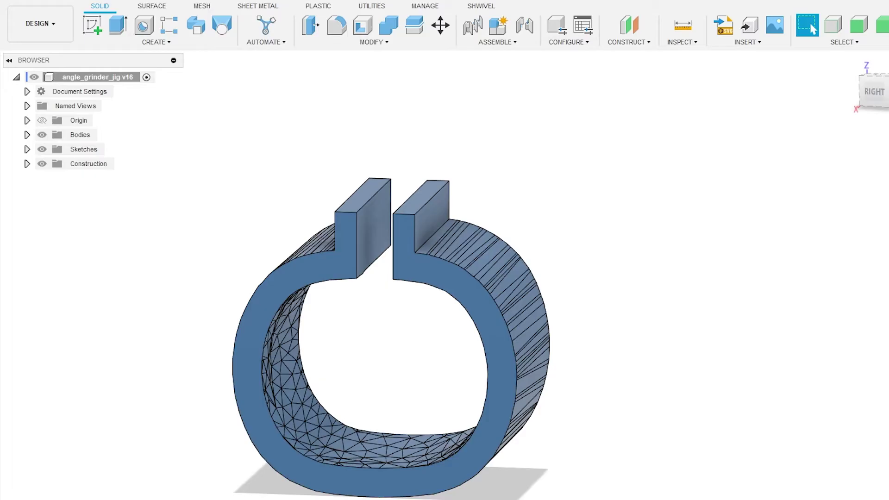
{"action": "middle_click_drag", "start_coordinate": [401, 492], "coordinate": [306, 491], "text": "shift"}
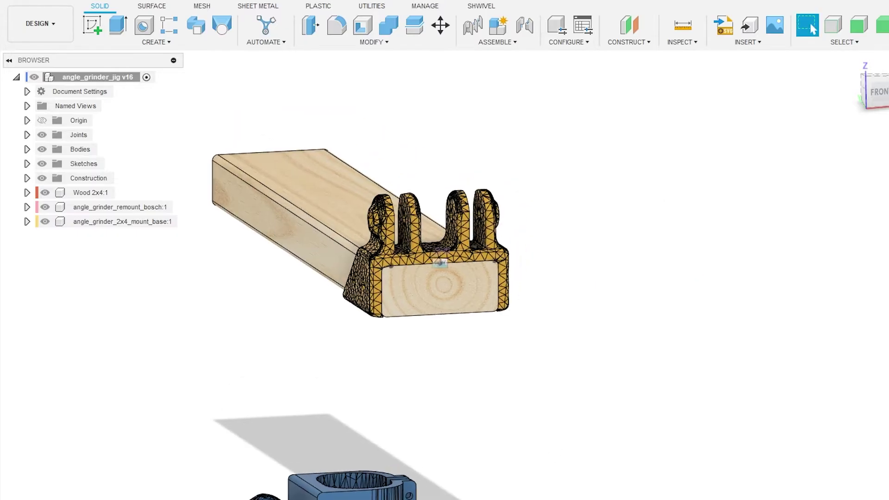
{"action": "middle_click_drag", "start_coordinate": [648, 444], "coordinate": [778, 452], "text": "shift"}
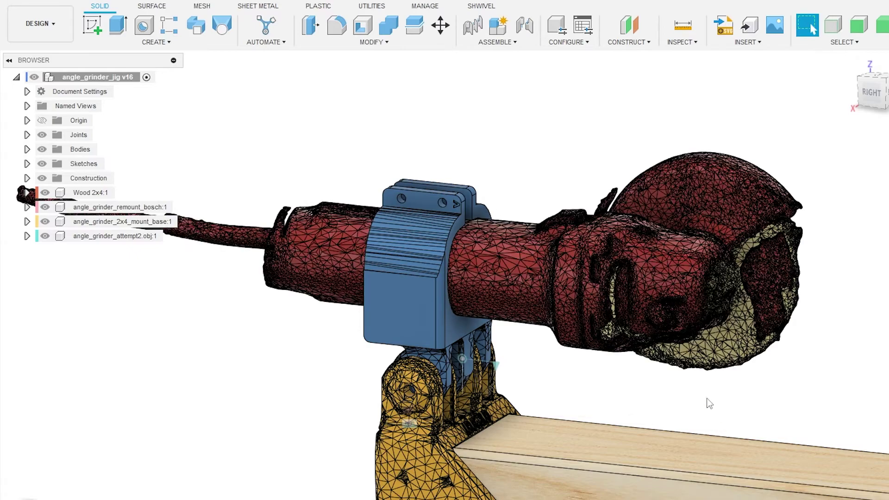
{"action": "middle_click_drag", "start_coordinate": [708, 402], "coordinate": [393, 410], "text": "shift"}
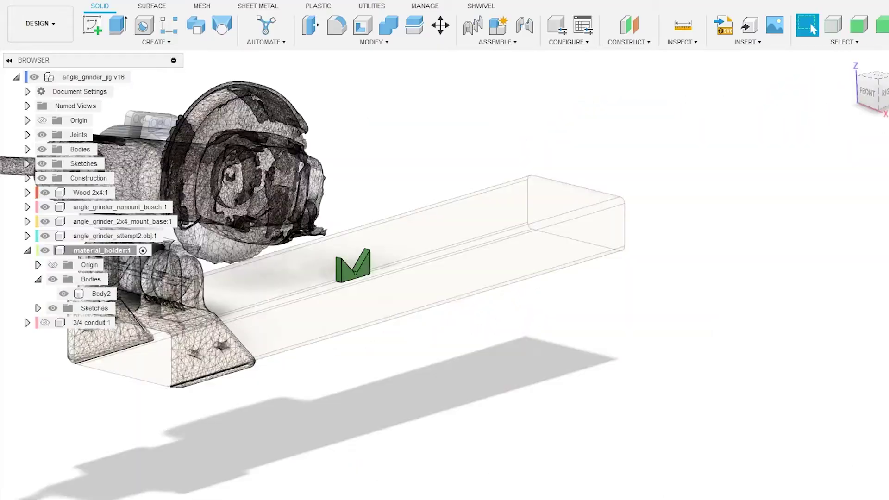
Examine the V-notched material holder and the 2x4 in the angle grinder jig assembly from another angle
{"action": "middle_click_drag", "start_coordinate": [532, 490], "coordinate": [418, 494], "text": "shift"}
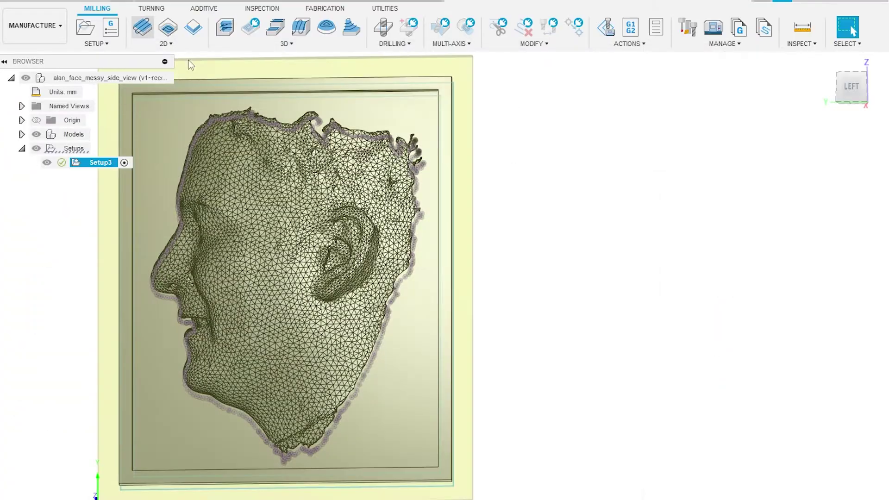
Start a 2D milling toolpath under Setup3 for the side-view face mesh in the Manufacture workspace
{"action": "left_click", "coordinate": [143, 26]}
{"action": "left_click", "coordinate": [827, 183]}
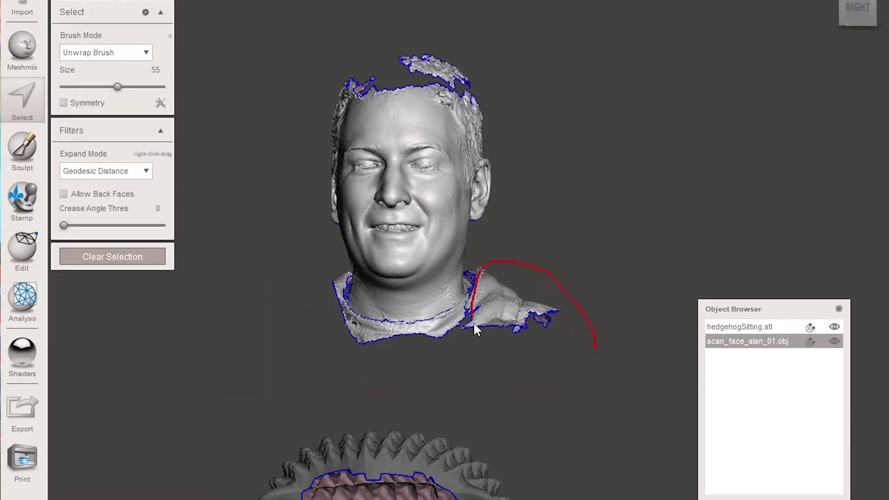
Switch to Meshmixer and select the ragged hair at the side and back of the head scan with the Unwrap Brush
{"action": "right_click_drag", "start_coordinate": [474, 324], "coordinate": [378, 160]}
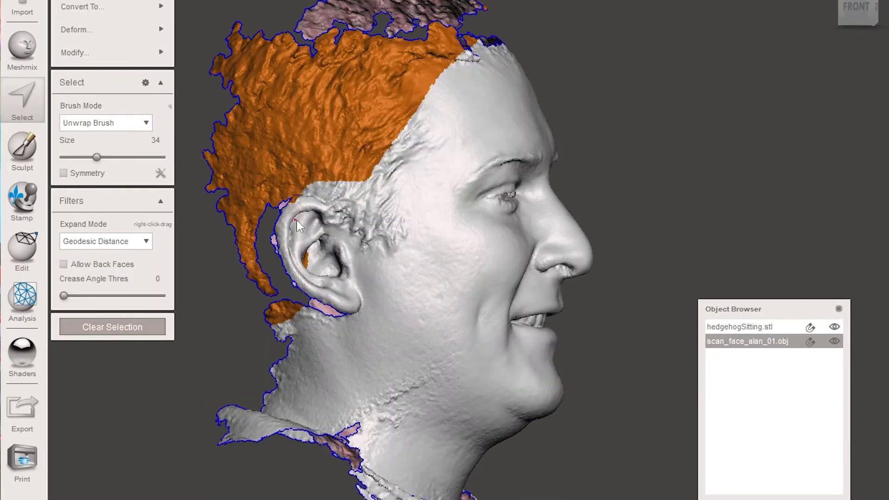
{"action": "right_click_drag", "start_coordinate": [296, 220], "coordinate": [245, 254]}
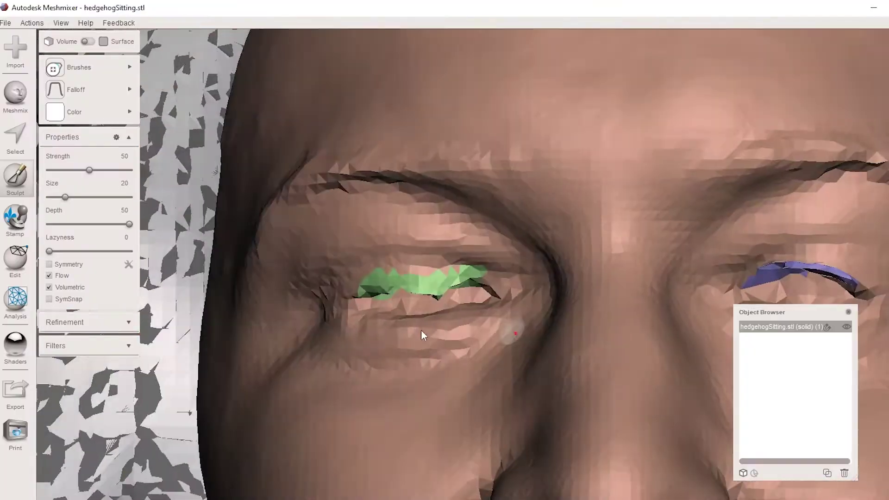
Sculpt the green upper eyelid of the hedgehog's face to open the eye, using strength 50, size 20 and depth 50
{"action": "scroll", "coordinate": [423, 334], "scroll_direction": "up", "scroll_amount": 5}
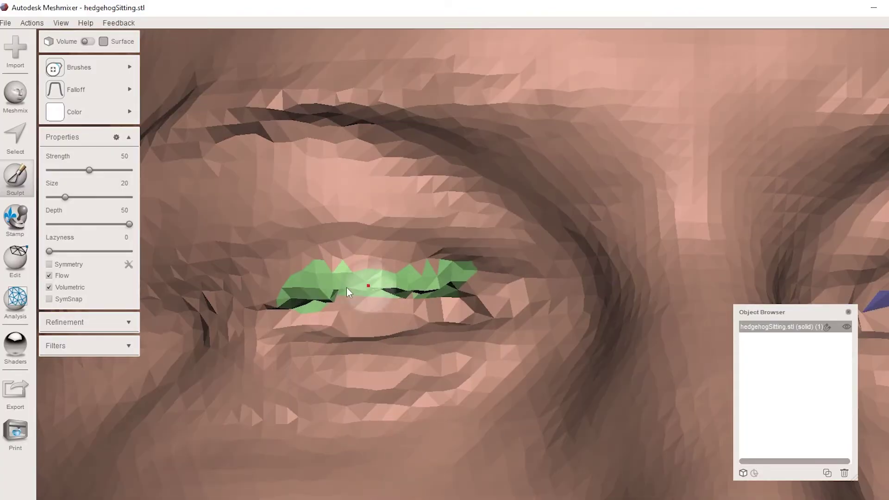
{"action": "scroll", "coordinate": [443, 243], "scroll_direction": "down", "scroll_amount": 5}
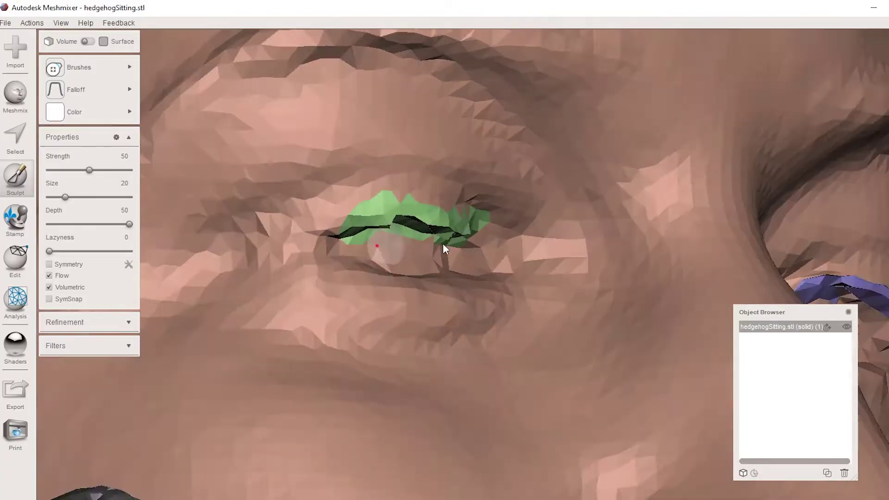
{"action": "right_click_drag", "start_coordinate": [443, 243], "coordinate": [410, 229]}
{"action": "scroll", "coordinate": [399, 227], "scroll_direction": "up", "scroll_amount": 5}
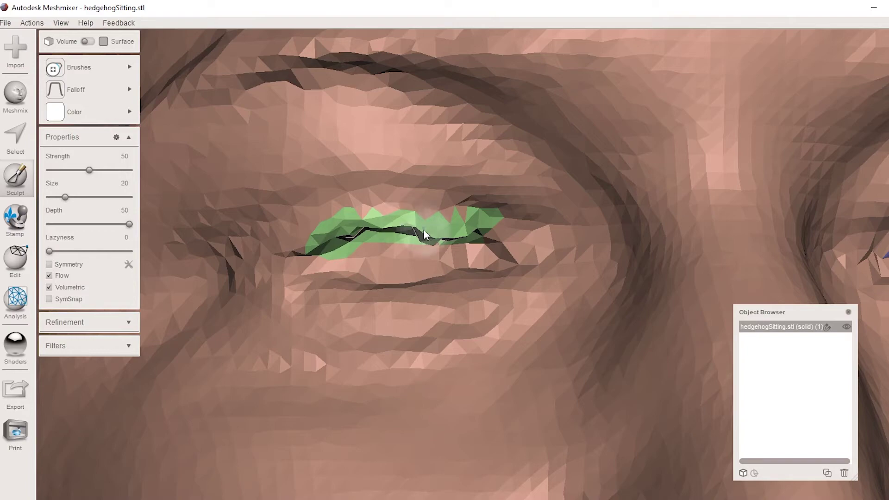
{"action": "right_click_drag", "start_coordinate": [490, 254], "coordinate": [513, 252]}
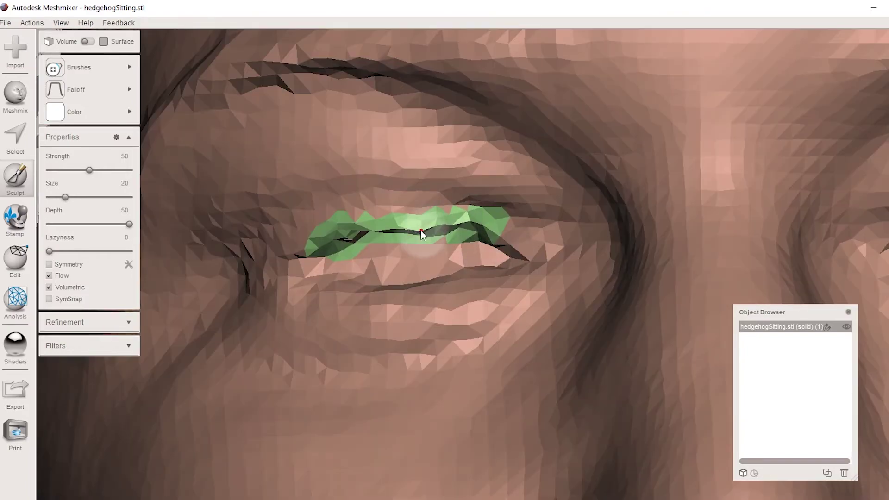
{"action": "right_click_drag", "start_coordinate": [422, 233], "coordinate": [335, 247]}
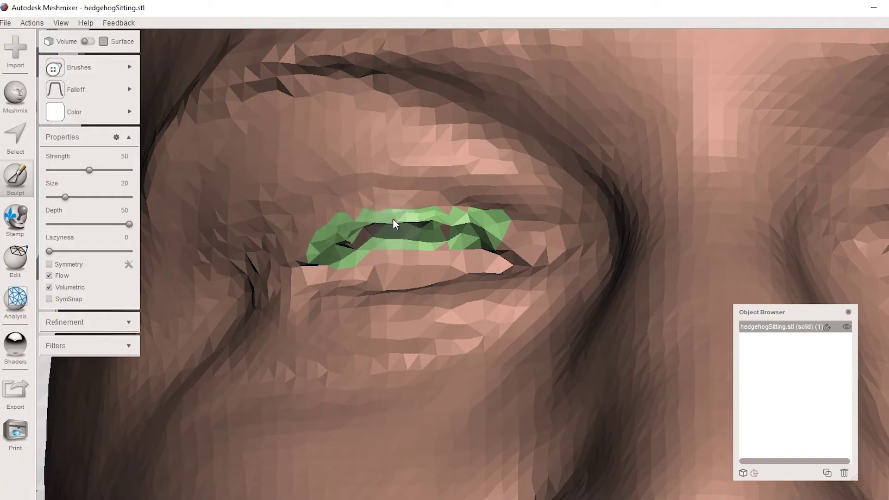
{"action": "right_click_drag", "start_coordinate": [420, 218], "coordinate": [453, 227]}
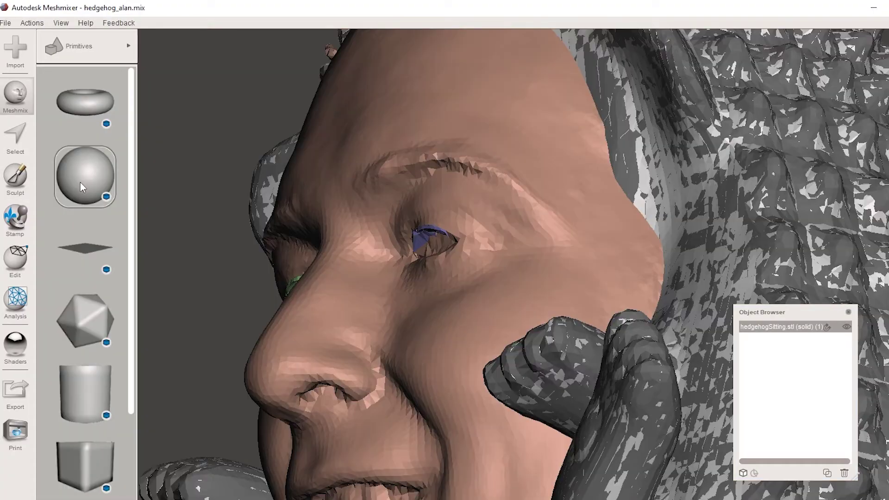
Drop a sphere primitive onto the other eye, with a dimension of 5.23 mm and an offset of 8.25 mm
{"action": "left_click_drag", "start_coordinate": [82, 179], "coordinate": [443, 250]}
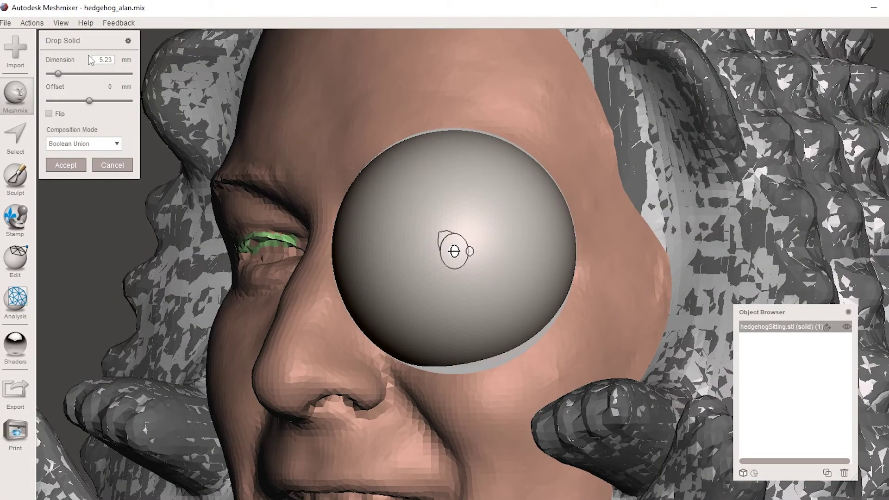
{"action": "key", "text": "Return"}
{"action": "right_click_drag", "start_coordinate": [209, 158], "coordinate": [429, 252]}
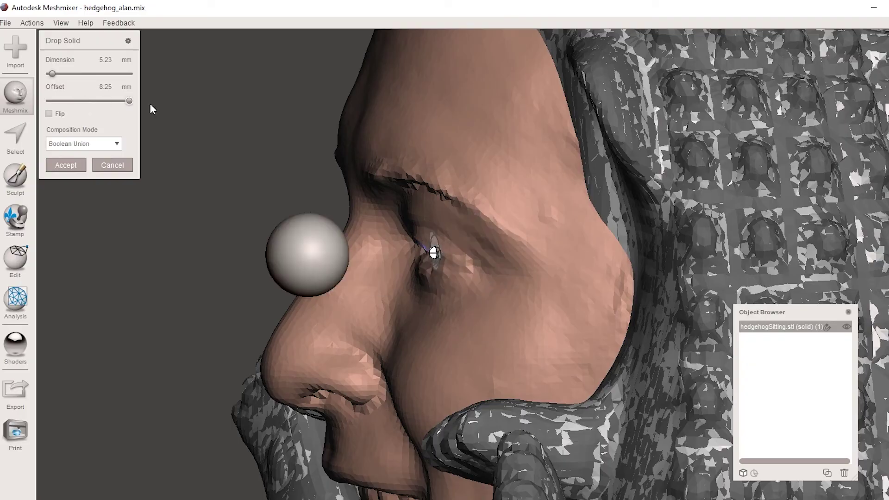
{"action": "right_click_drag", "start_coordinate": [153, 110], "coordinate": [371, 305]}
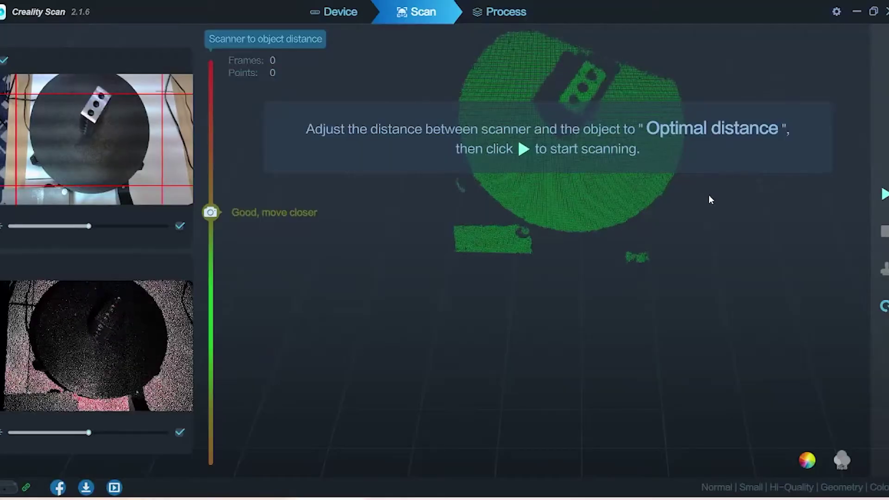
Switch to Creality Scan, scan the metal block with holes on the turntable, and complete the scan
{"action": "left_click", "coordinate": [883, 194]}
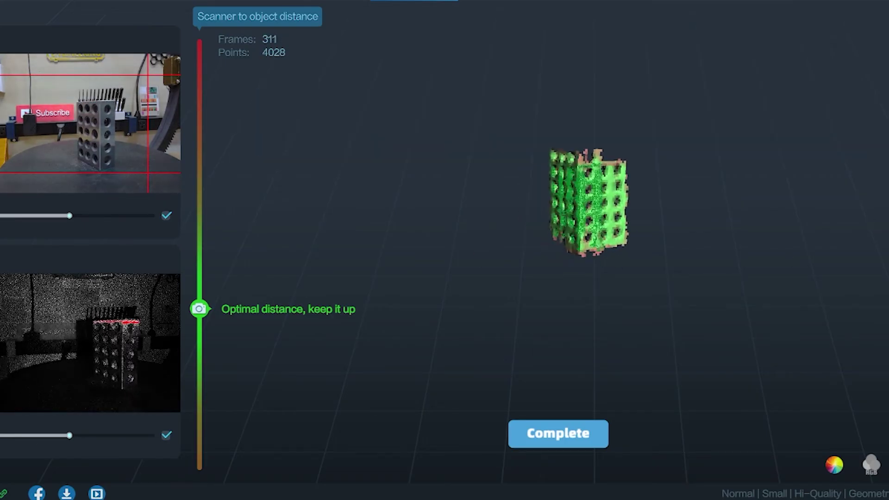
{"action": "left_click", "coordinate": [391, 263]}
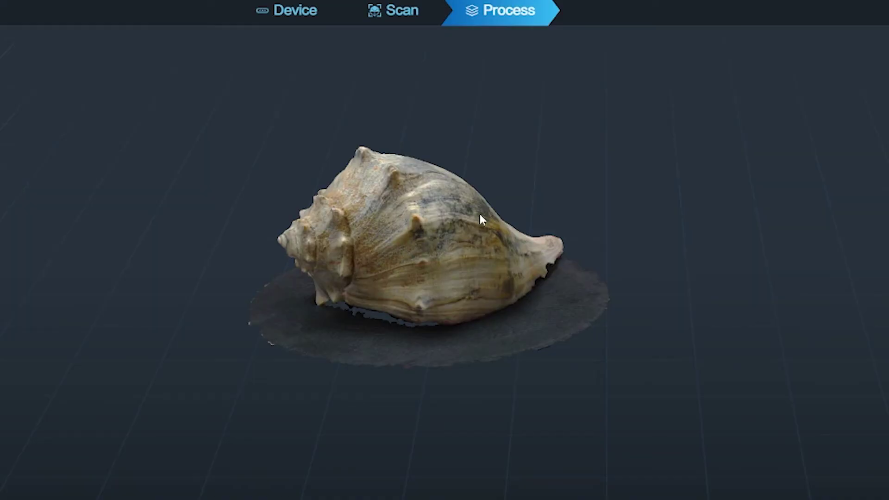
Examine the processed colour scan of the seashell from another angle
{"action": "left_click_drag", "start_coordinate": [480, 218], "coordinate": [490, 279]}
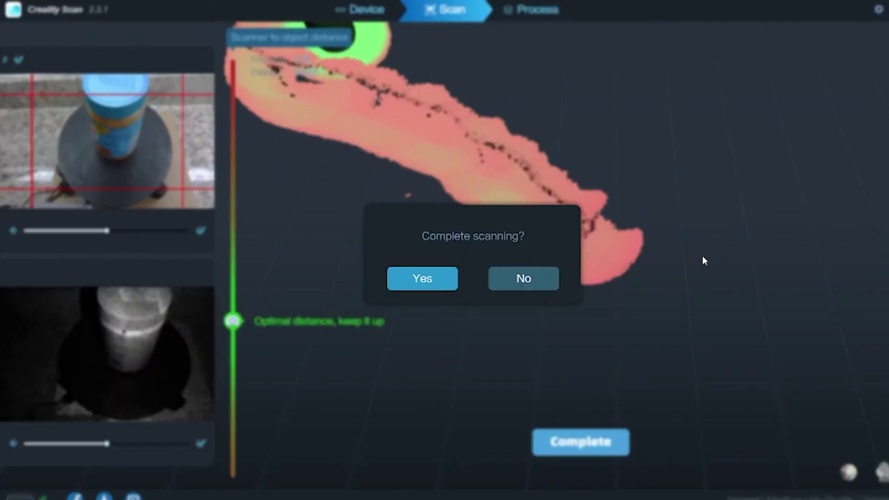
Confirm completing the scan of the blue container on the turntable
{"action": "left_click", "coordinate": [422, 279]}
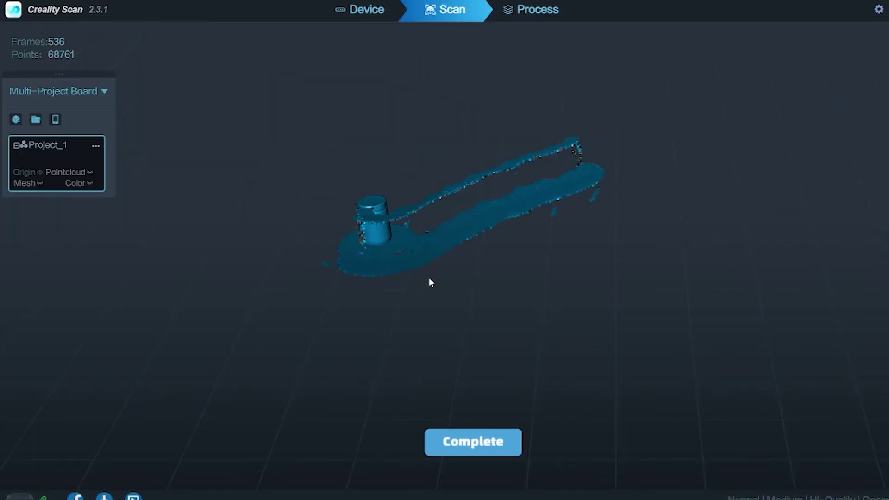